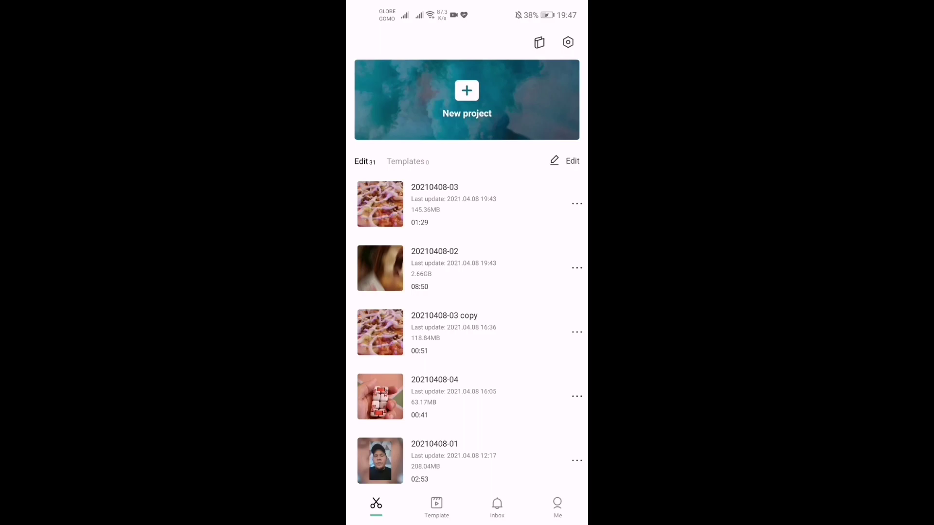
{"action": "scroll", "coordinate": [466, 329], "scroll_direction": "down", "scroll_amount": 8}
{"action": "scroll", "coordinate": [467, 328], "scroll_direction": "down", "scroll_amount": 4}
{"action": "scroll", "coordinate": [466, 328], "scroll_direction": "up", "scroll_amount": 3}
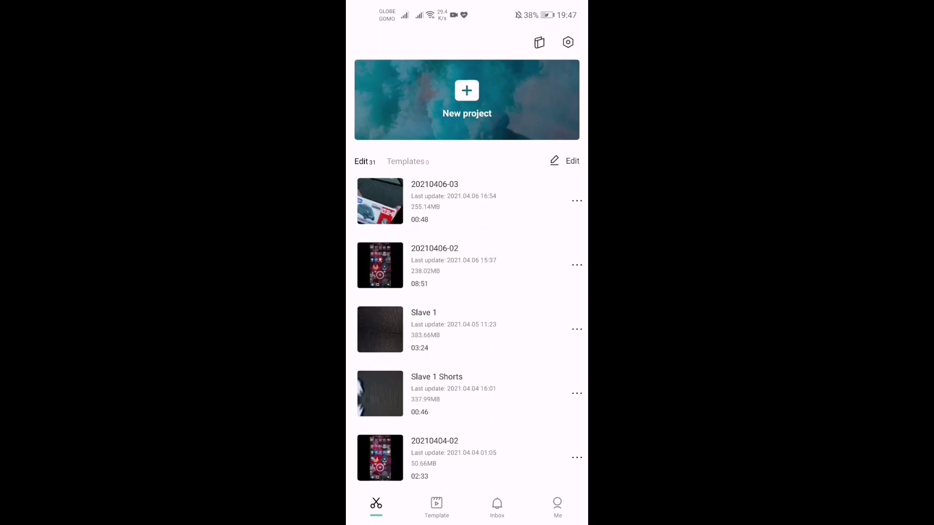
{"action": "scroll", "coordinate": [467, 329], "scroll_direction": "up", "scroll_amount": 5}
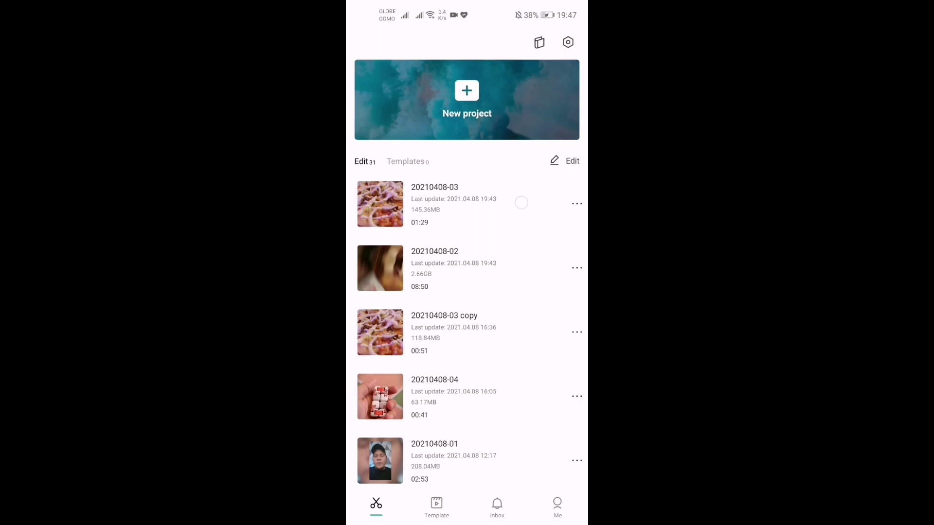
{"action": "left_click", "coordinate": [520, 203]}
{"action": "left_click_drag", "start_coordinate": [525, 413], "coordinate": [395, 414]}
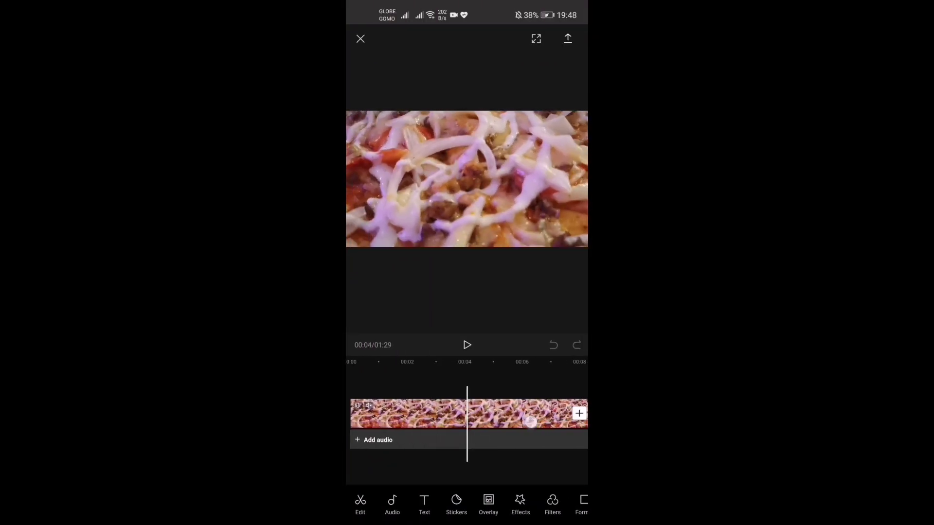
{"action": "left_click_drag", "start_coordinate": [511, 414], "coordinate": [394, 413]}
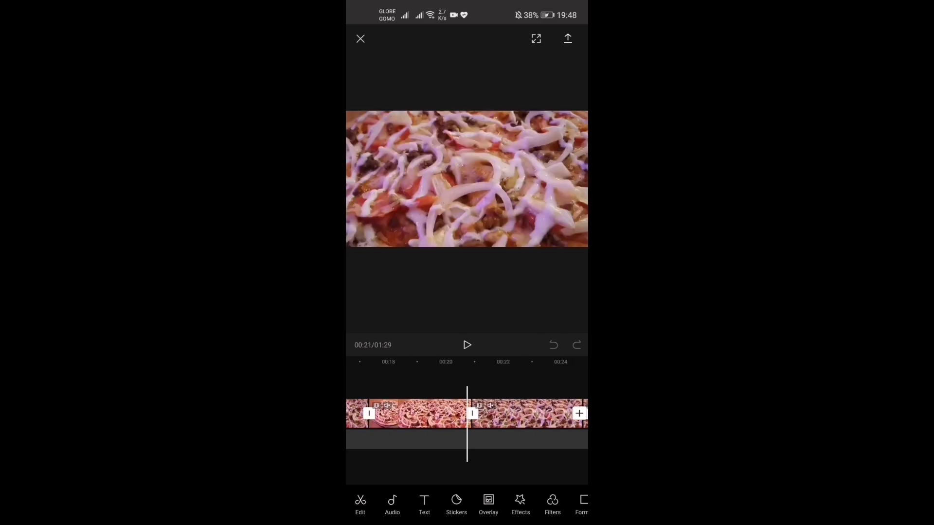
{"action": "mouse_move", "coordinate": [394, 413]}
{"action": "left_mouse_down"}
{"action": "mouse_move", "coordinate": [555, 414]}
{"action": "mouse_move", "coordinate": [409, 414]}
{"action": "left_mouse_up"}
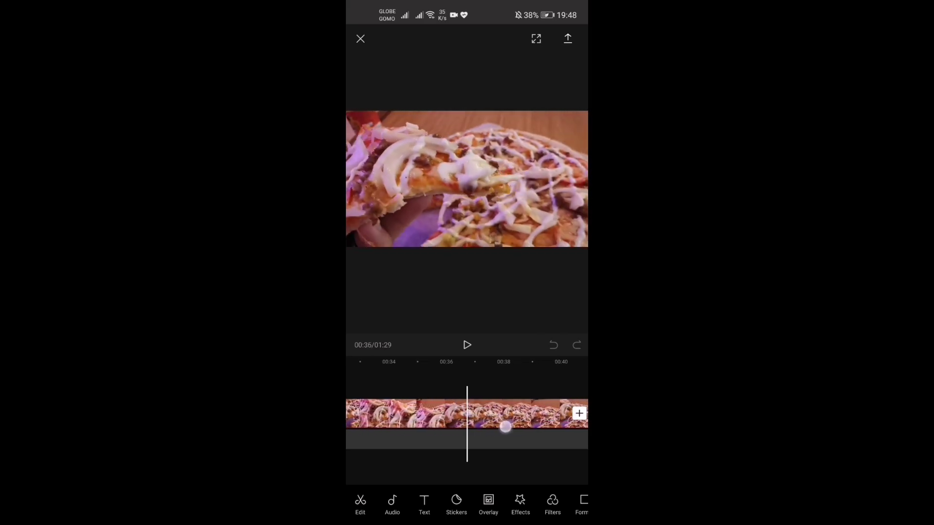
- Skim the pizza slice and eating clips back and forth through to the end
{"action": "left_click_drag", "start_coordinate": [555, 423], "coordinate": [511, 423]}
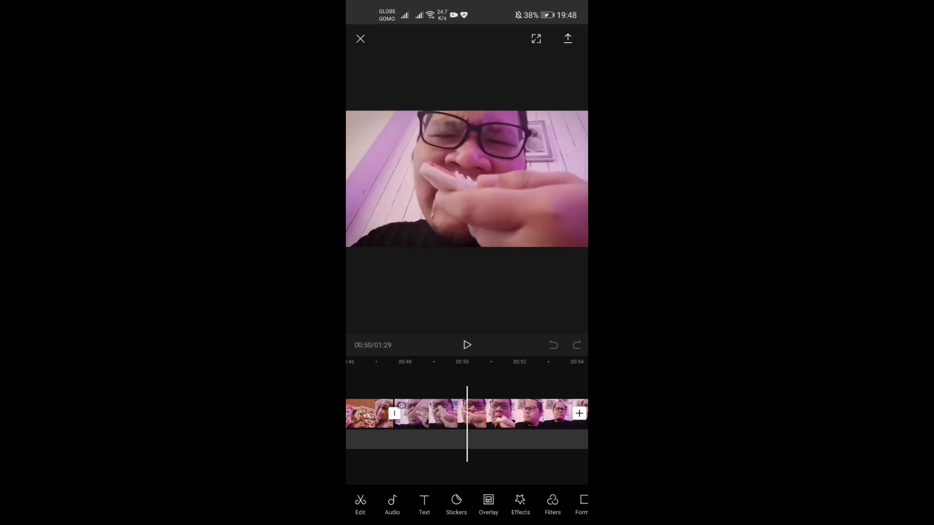
{"action": "left_click_drag", "start_coordinate": [522, 421], "coordinate": [503, 427]}
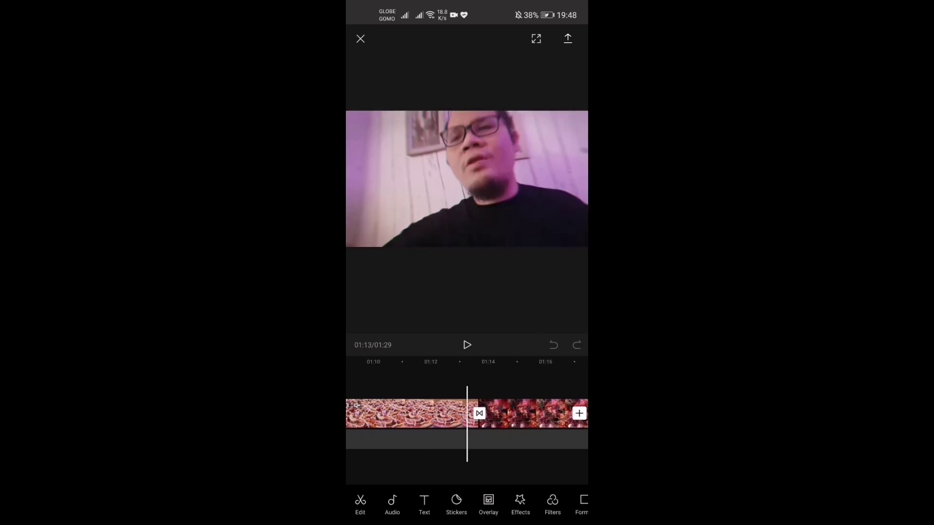
{"action": "left_click_drag", "start_coordinate": [437, 419], "coordinate": [554, 420]}
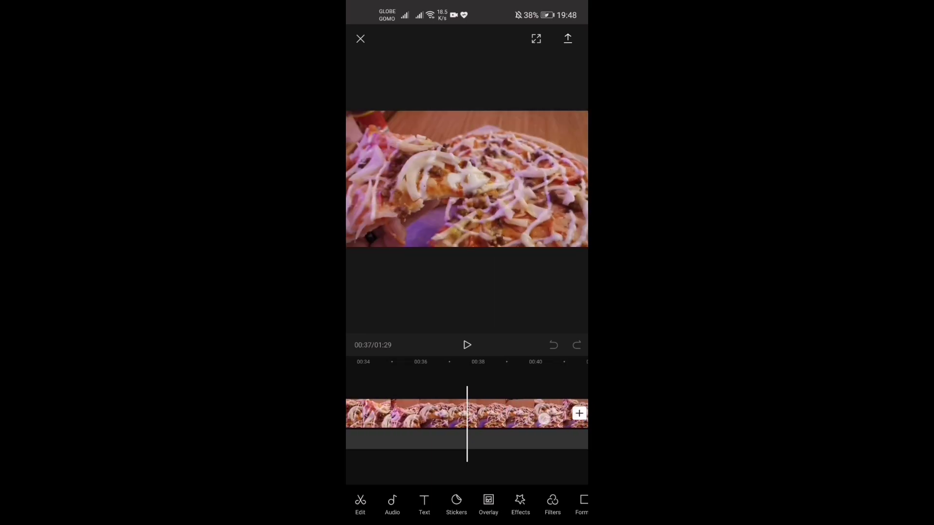
{"action": "left_click_drag", "start_coordinate": [409, 420], "coordinate": [569, 419]}
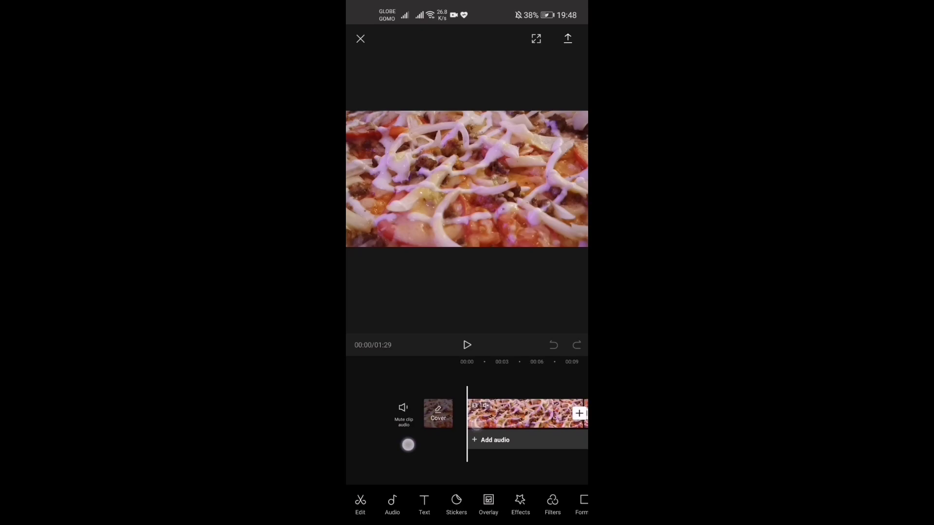
{"action": "scroll", "coordinate": [467, 423], "scroll_direction": "down", "scroll_amount": 5}
{"action": "mouse_move", "coordinate": [568, 419]}
{"action": "left_mouse_down"}
{"action": "mouse_move", "coordinate": [365, 420]}
{"action": "mouse_move", "coordinate": [540, 420]}
{"action": "left_mouse_up"}
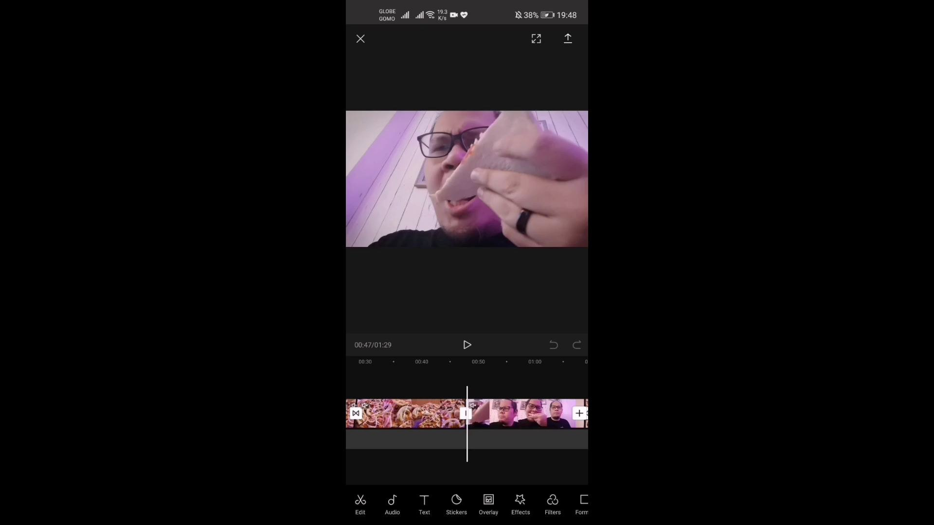
- Bring up the export settings using the icon at the editor's top right
{"action": "left_click", "coordinate": [568, 38]}
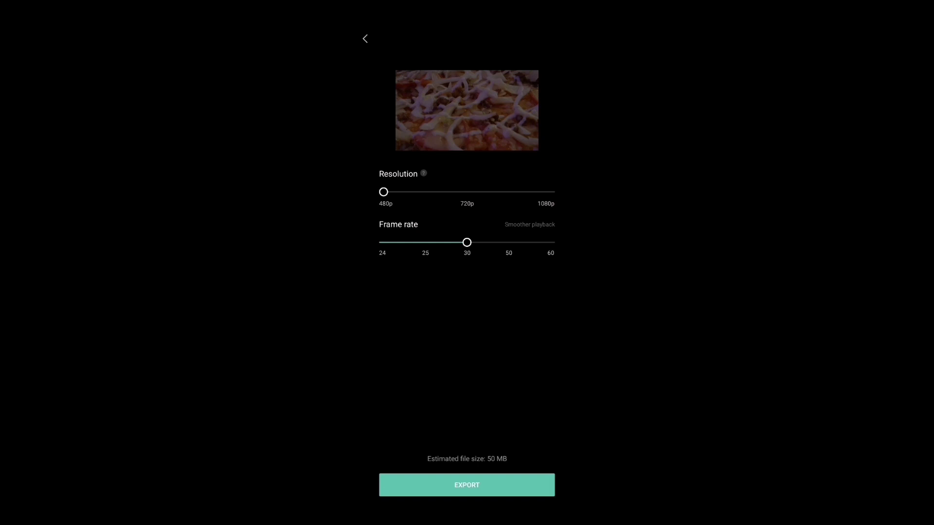
- Set export to 1080p at 60 fps, then compare 50 fps, 30 fps and 720p
{"action": "left_click_drag", "start_coordinate": [383, 193], "coordinate": [551, 192]}
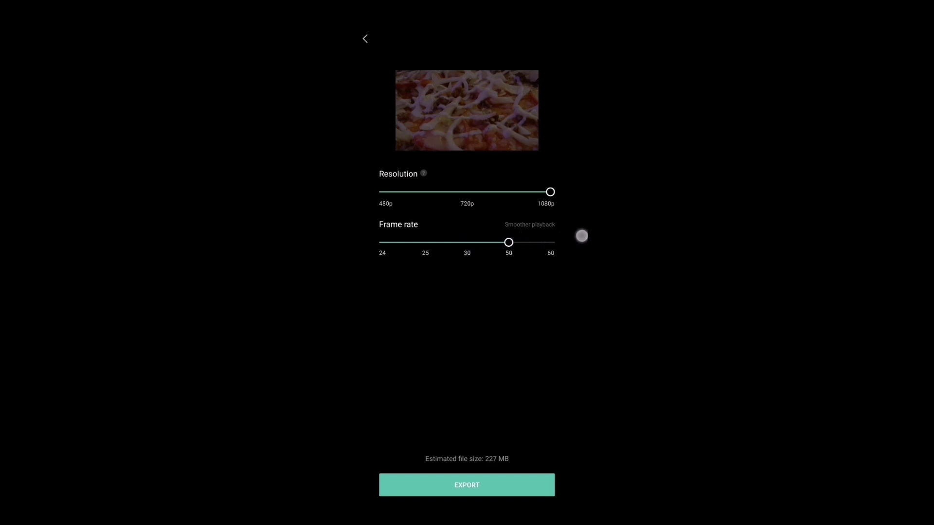
{"action": "left_click_drag", "start_coordinate": [509, 242], "coordinate": [572, 245]}
{"action": "left_click", "coordinate": [509, 242]}
{"action": "left_click", "coordinate": [467, 243]}
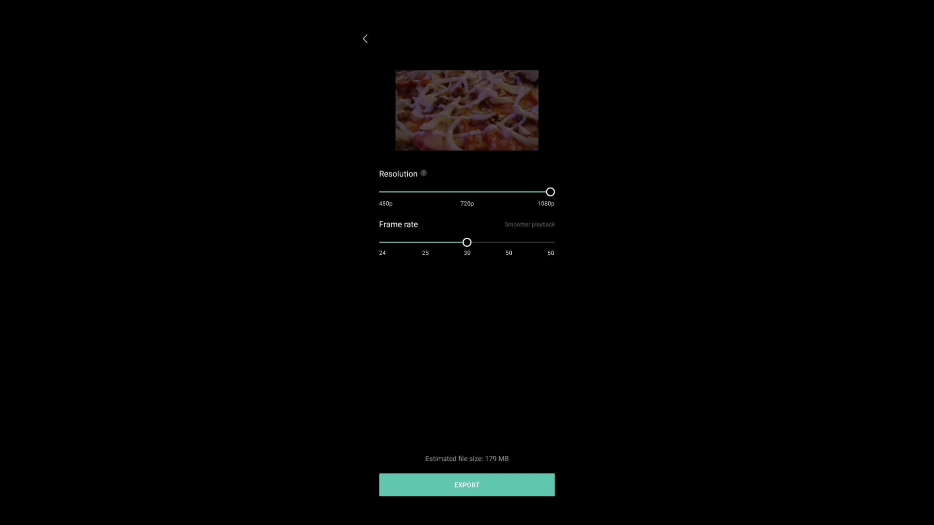
{"action": "left_click", "coordinate": [468, 192]}
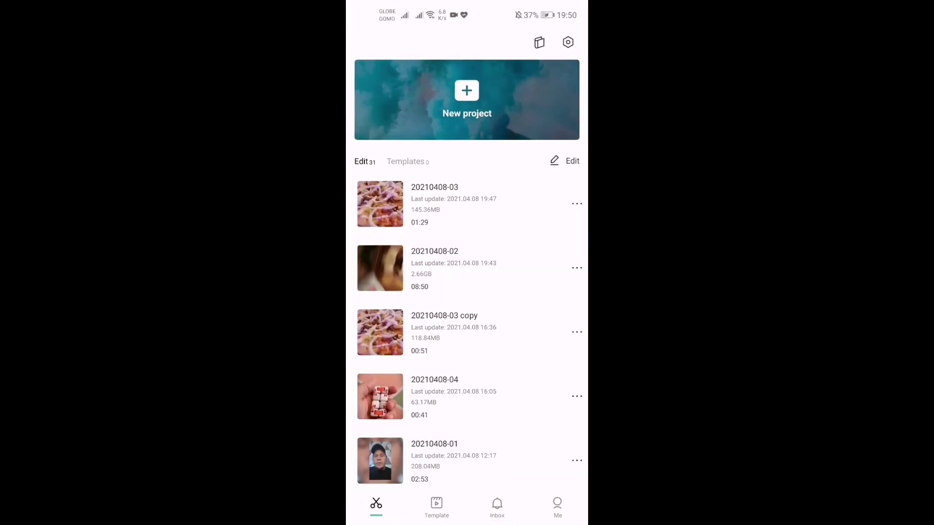
- Play the exported pizza video from Gallery's Camera album, then pause it and raise the volume
{"action": "key", "text": "super"}
{"action": "left_click", "coordinate": [421, 60]}
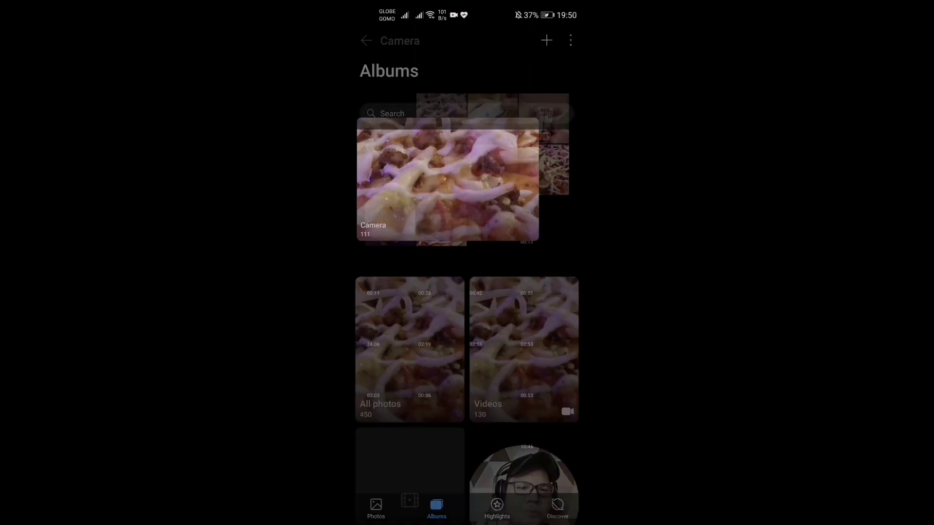
{"action": "left_click", "coordinate": [376, 77]}
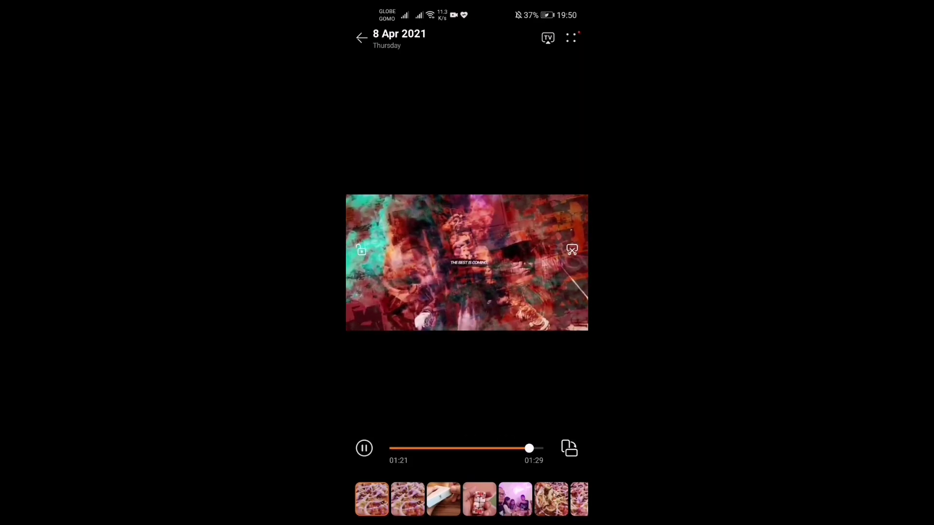
{"action": "left_click", "coordinate": [364, 448]}
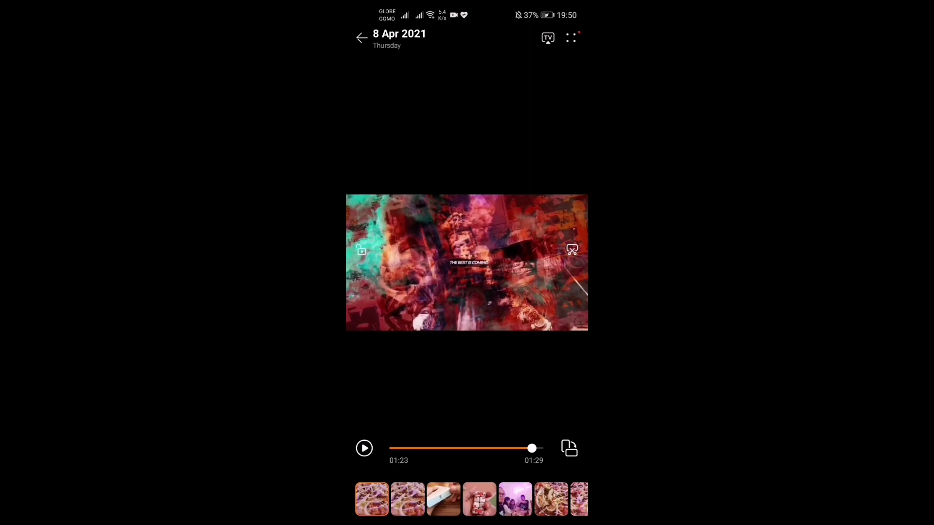
{"action": "left_click_drag", "start_coordinate": [550, 384], "coordinate": [546, 316]}
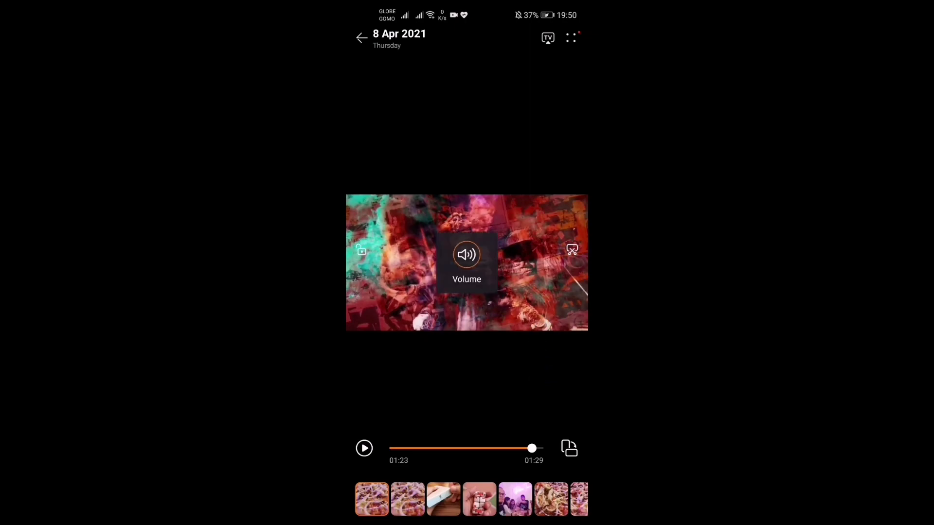